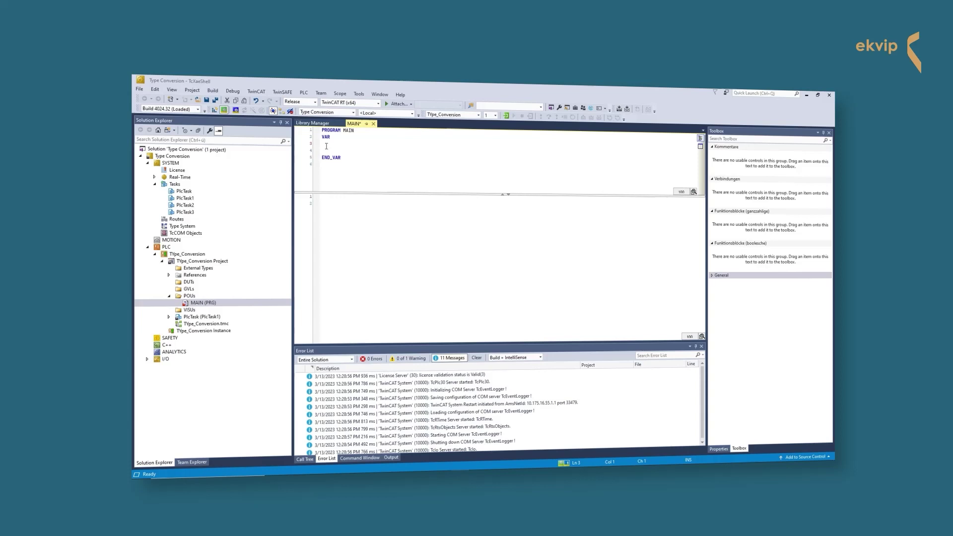
Step: Enter 'baba8 : SINT;' and 'baba16 : UINT := 237;' between VAR and END_VAR
left_click(325, 146)
type("baba")
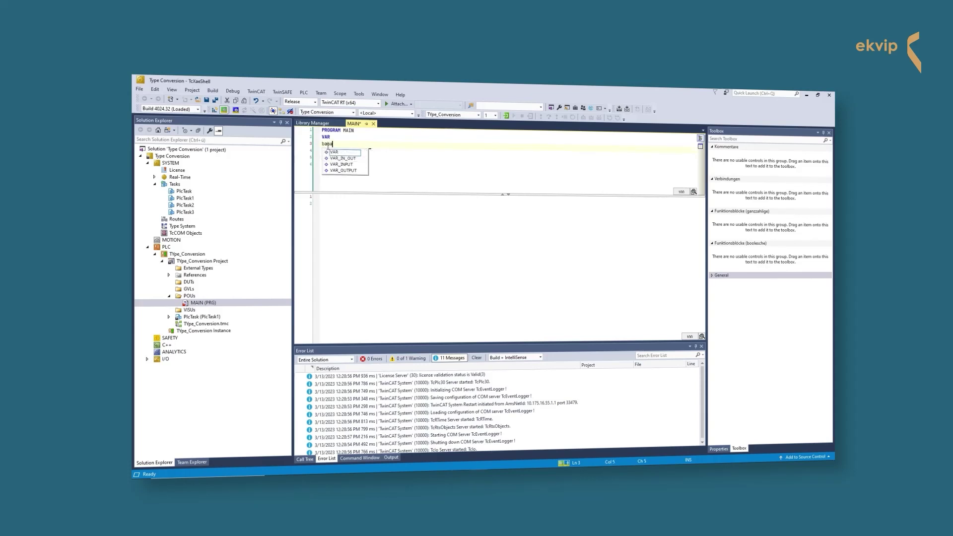
type("8 ")
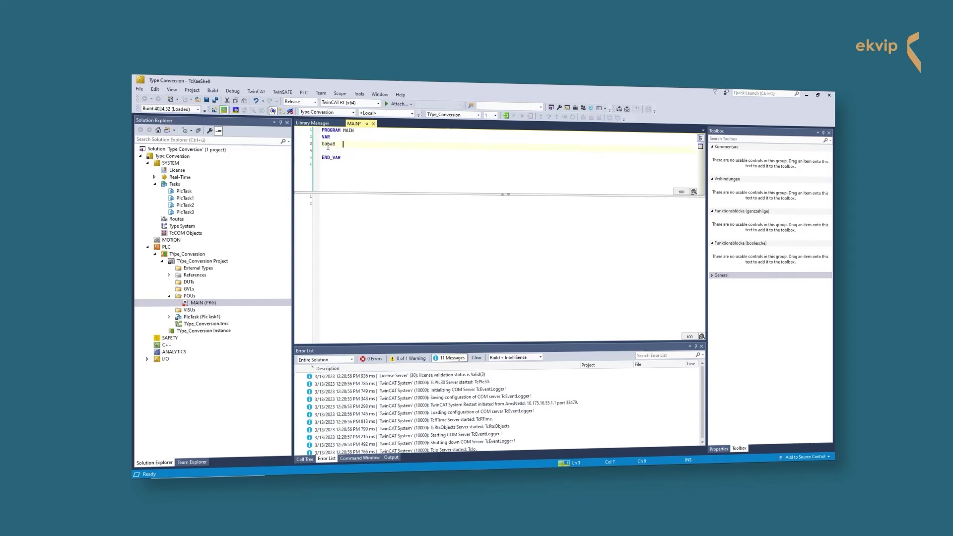
type("  : ")
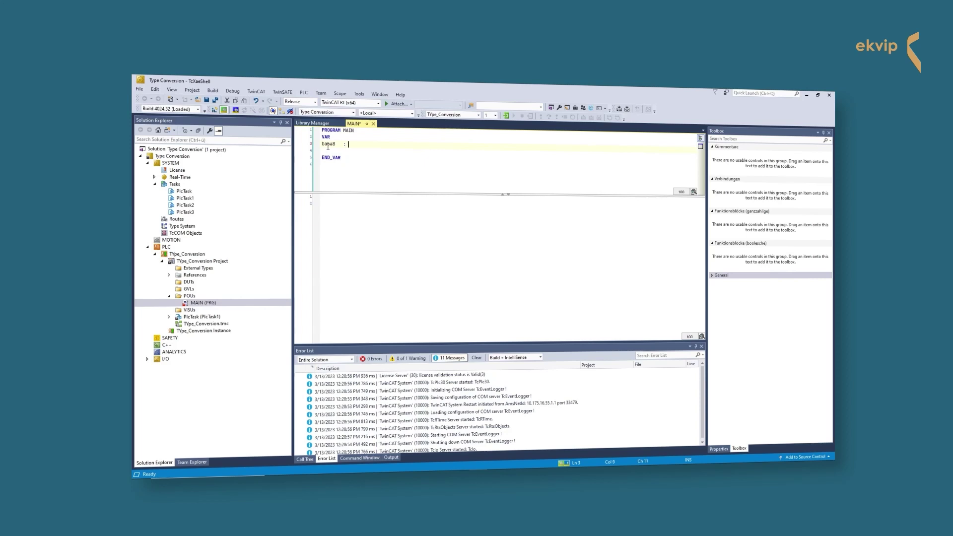
type("SINT")
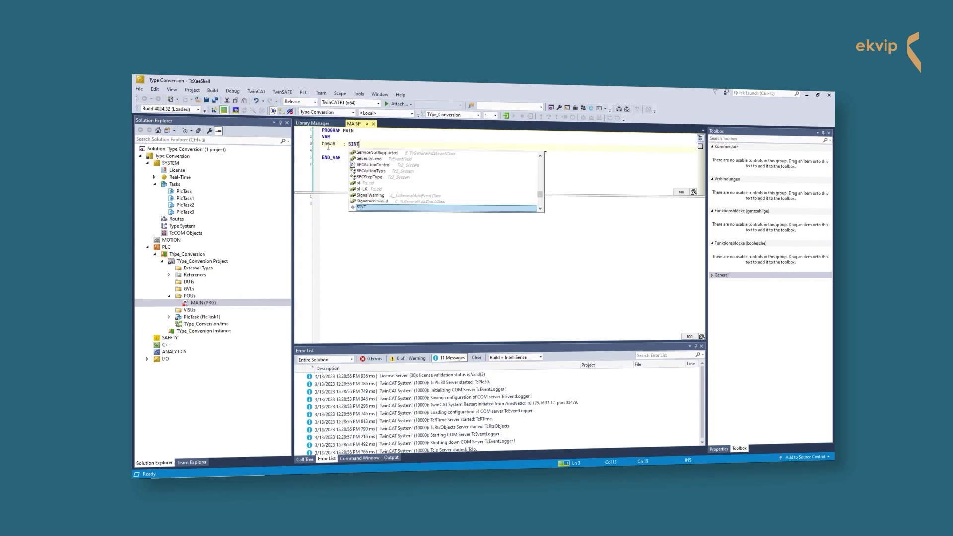
type(";")
key("Return")
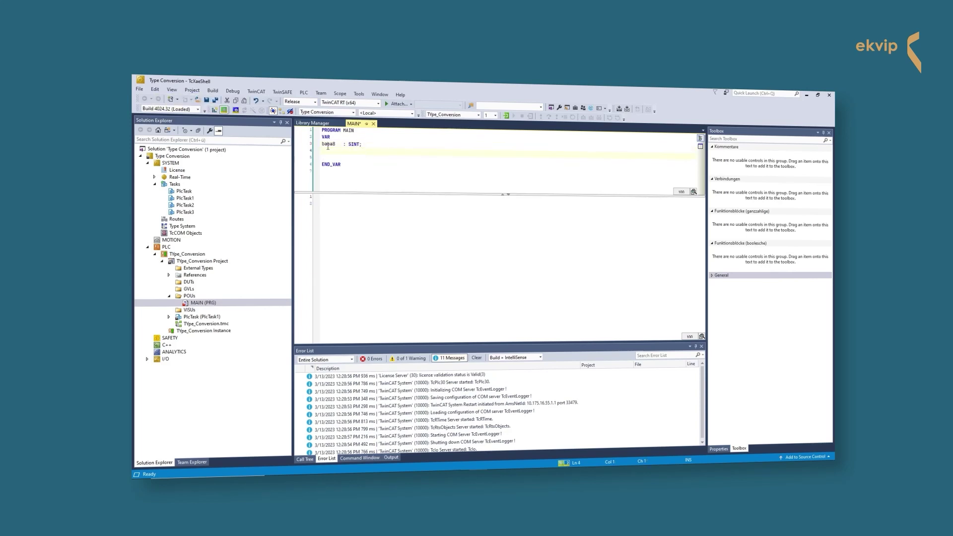
type("baba16  : ")
type("UINT := ")
type("237;")
Step: Write 'baba8 := TO_SINT(baba16);' on the first line of MAIN's implementation
left_click(354, 204)
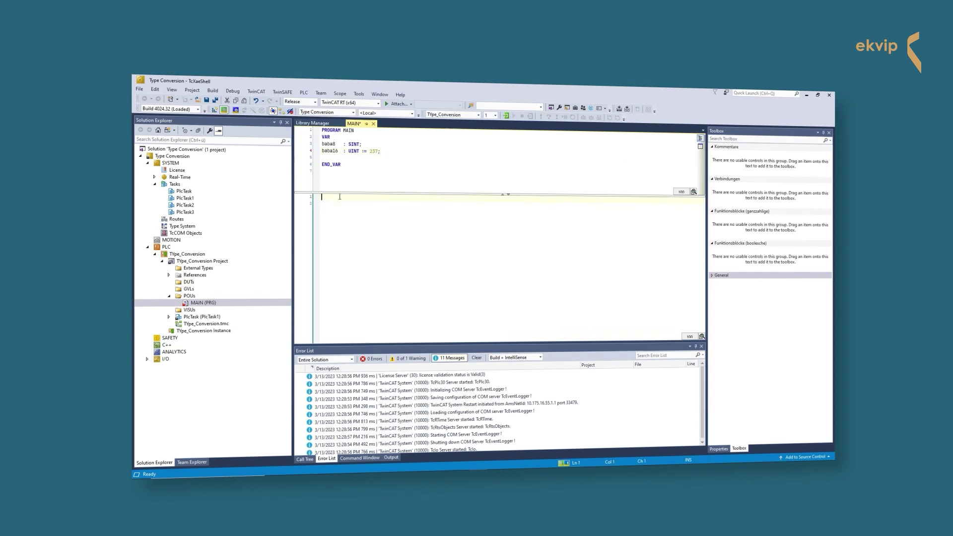
type("baba")
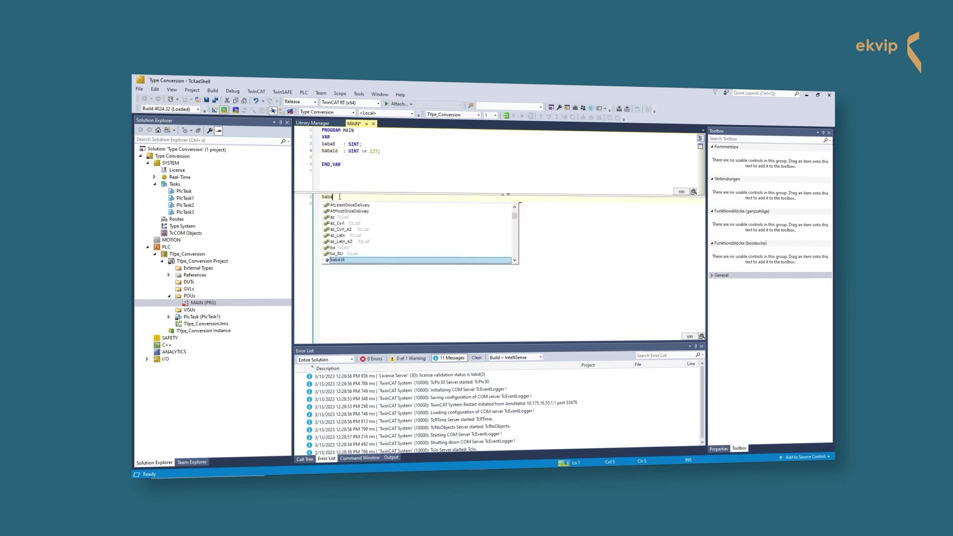
type("8 :")
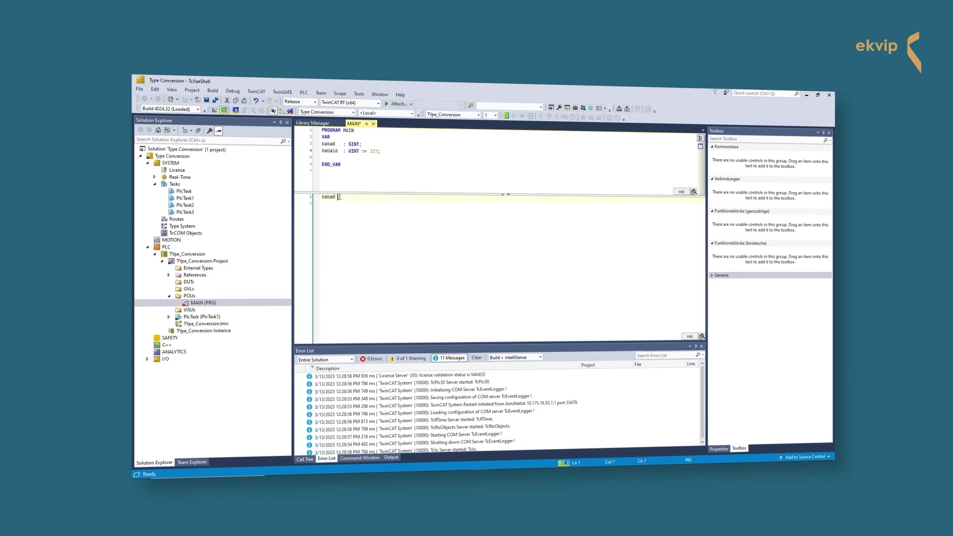
type("= ")
type("to_")
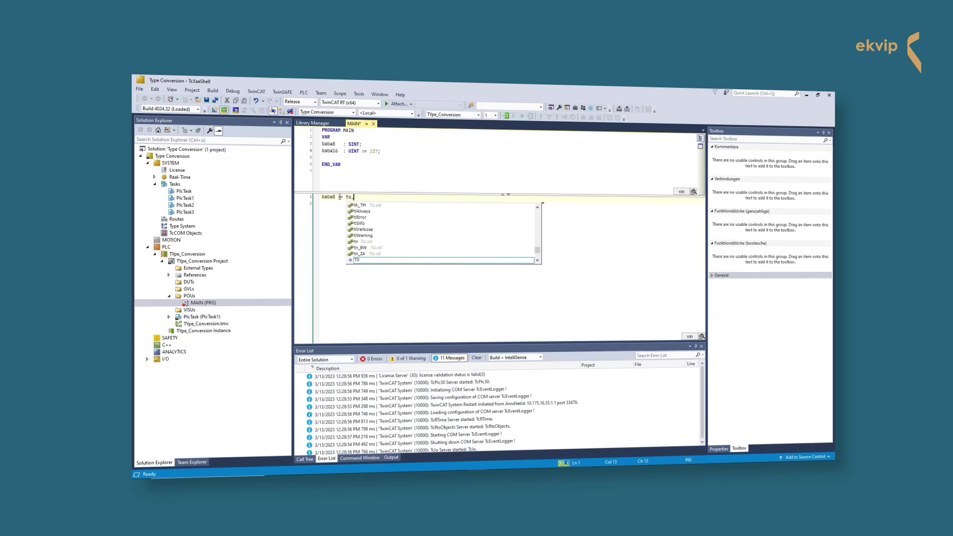
type("sint")
type("(")
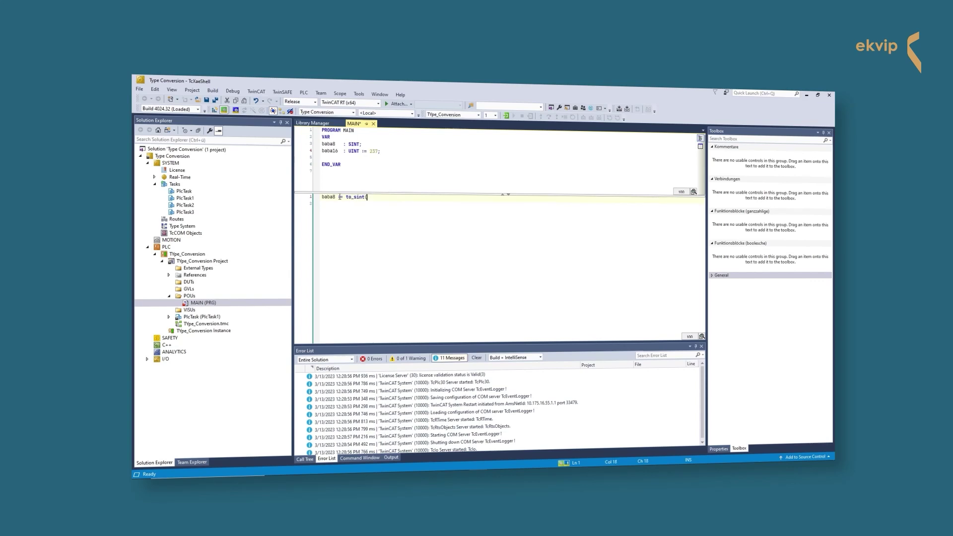
type("ba")
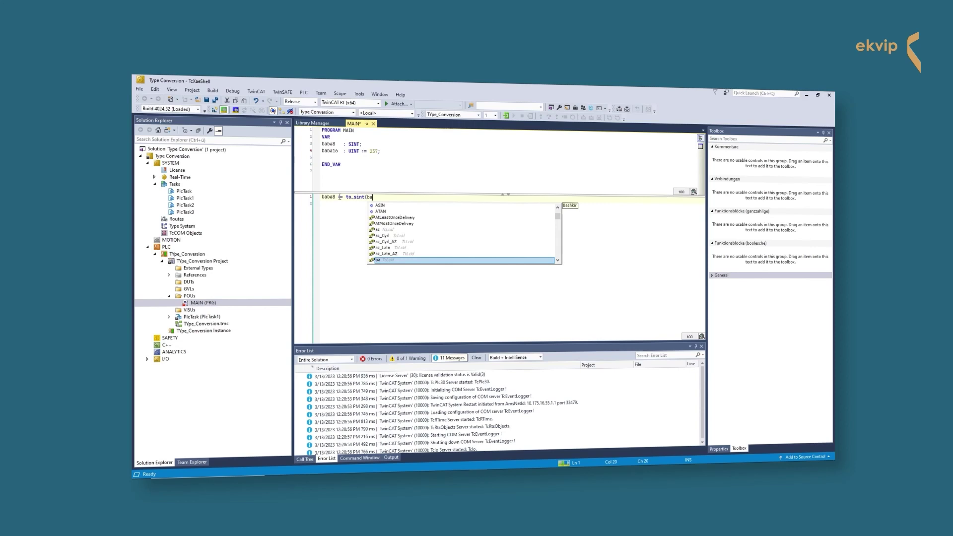
type("ba")
key("Return")
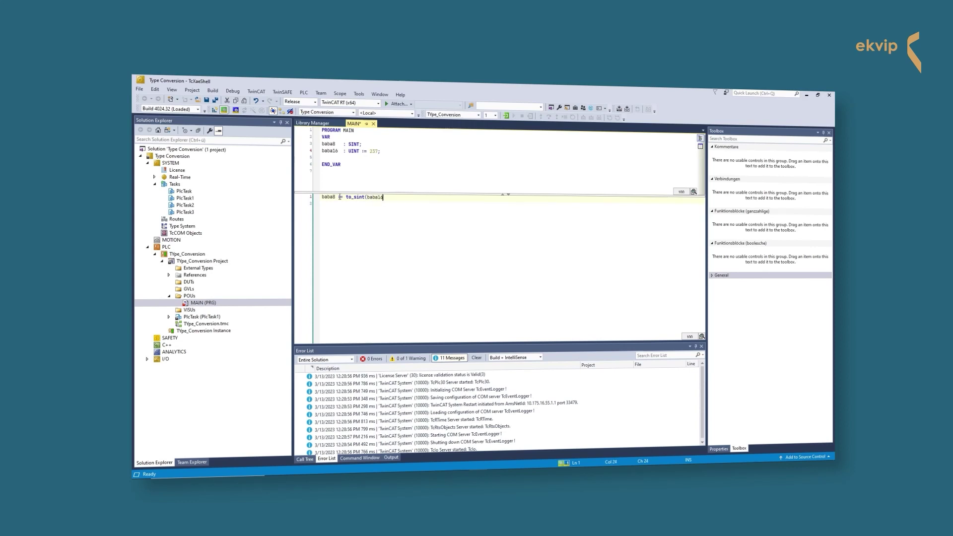
type(");")
key("Return")
Step: Activate the configuration and confirm restarting TwinCAT in Run Mode
left_click(224, 103)
left_click(508, 297)
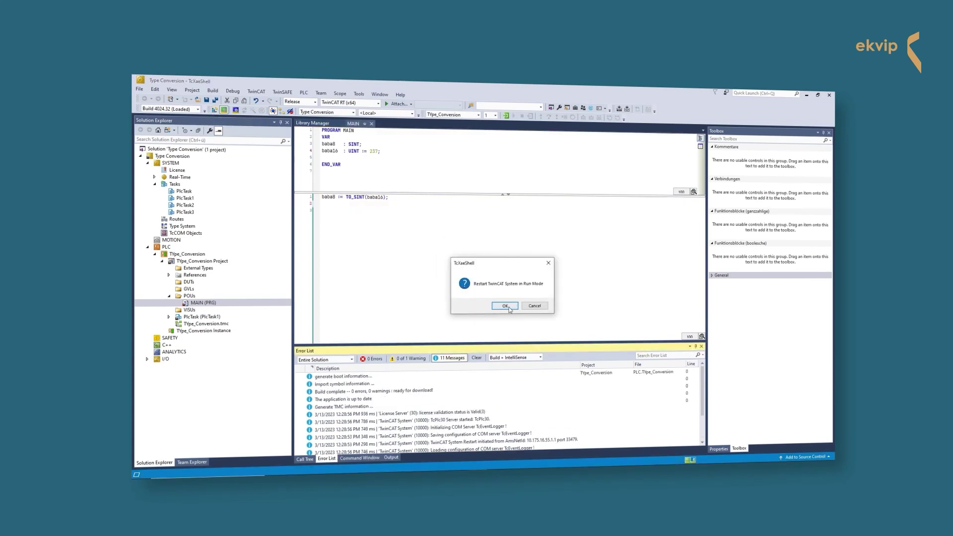
left_click(505, 308)
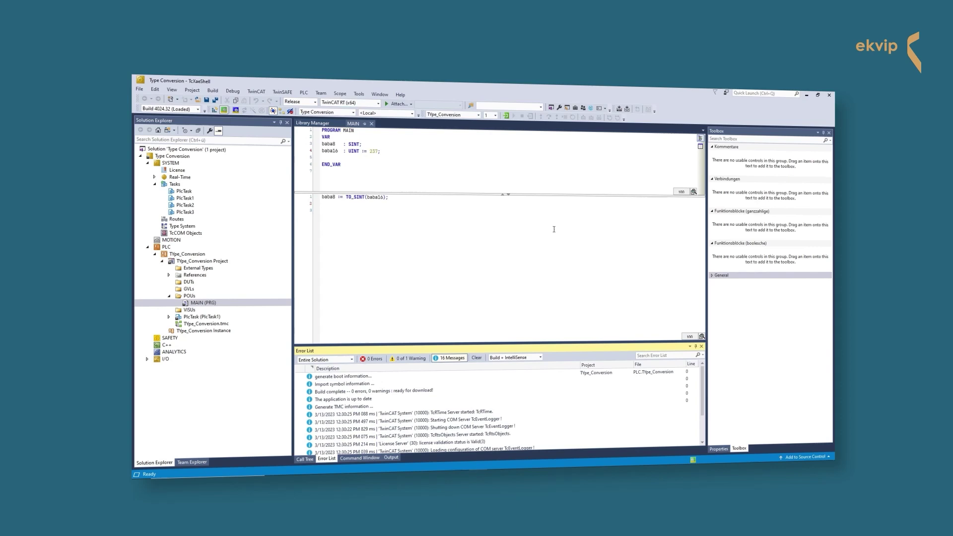
Step: Log in, download the new application and start MAIN so baba8 reads -19
key("ctrl+F5")
left_click(495, 294)
left_click(512, 115)
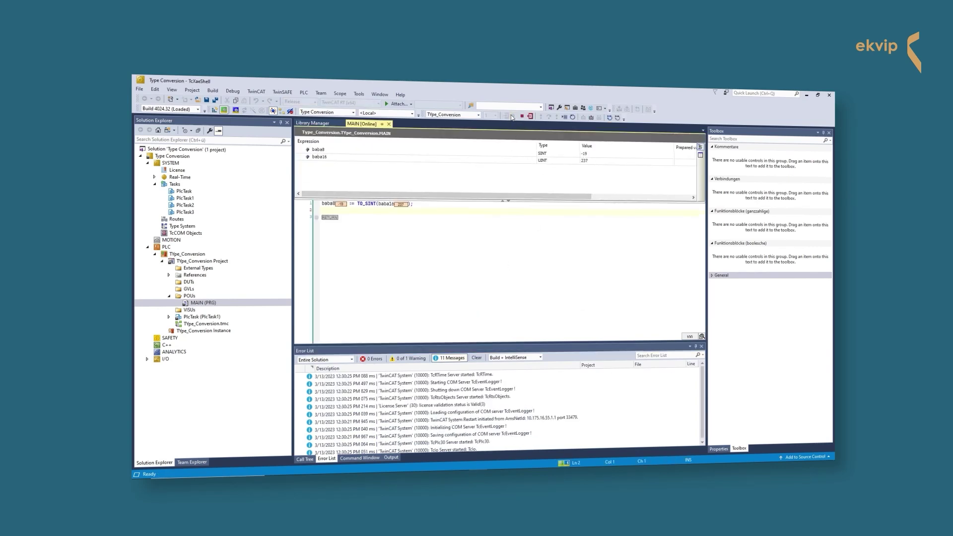
right_click(597, 155)
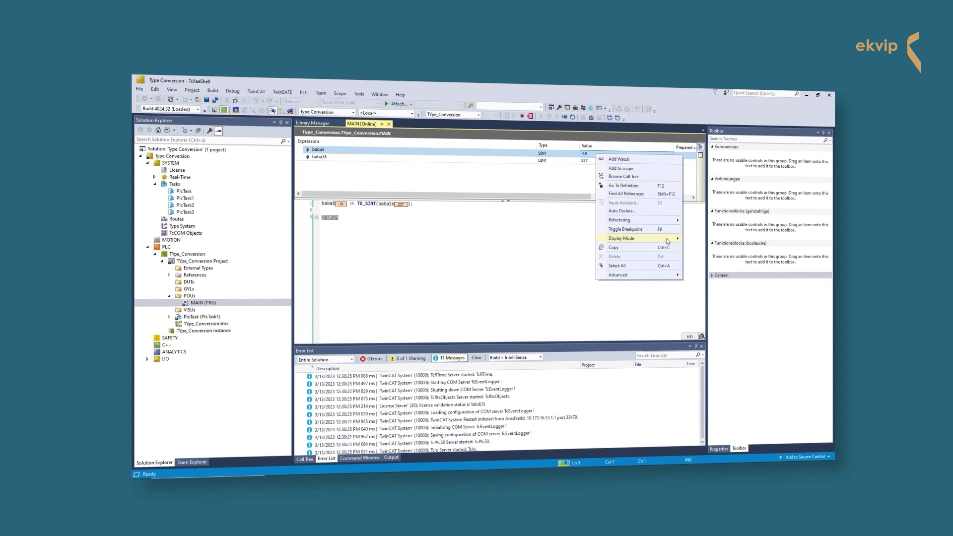
left_click(712, 239)
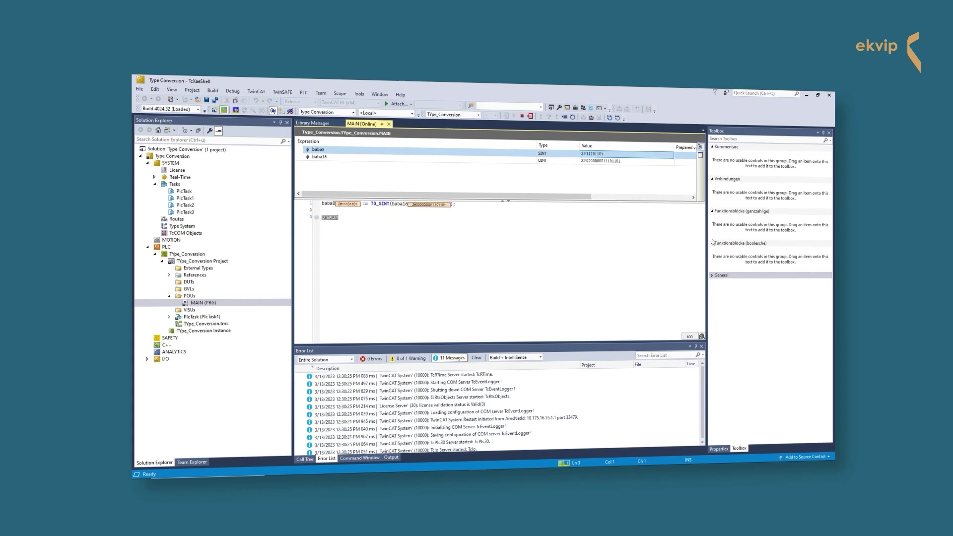
left_click(615, 163)
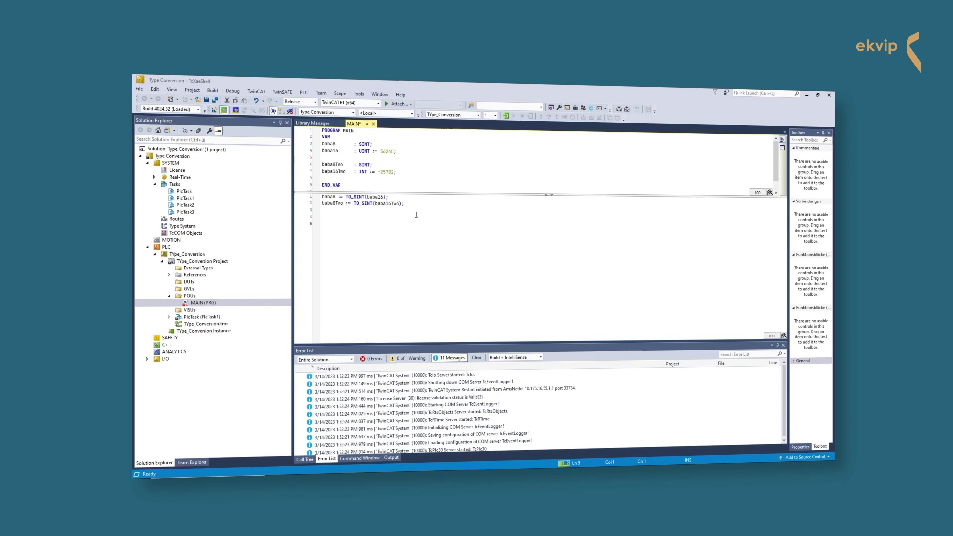
Step: Activate the configuration in Run Mode, log in, and download the new Port_851 application
left_click(207, 110)
left_click(509, 300)
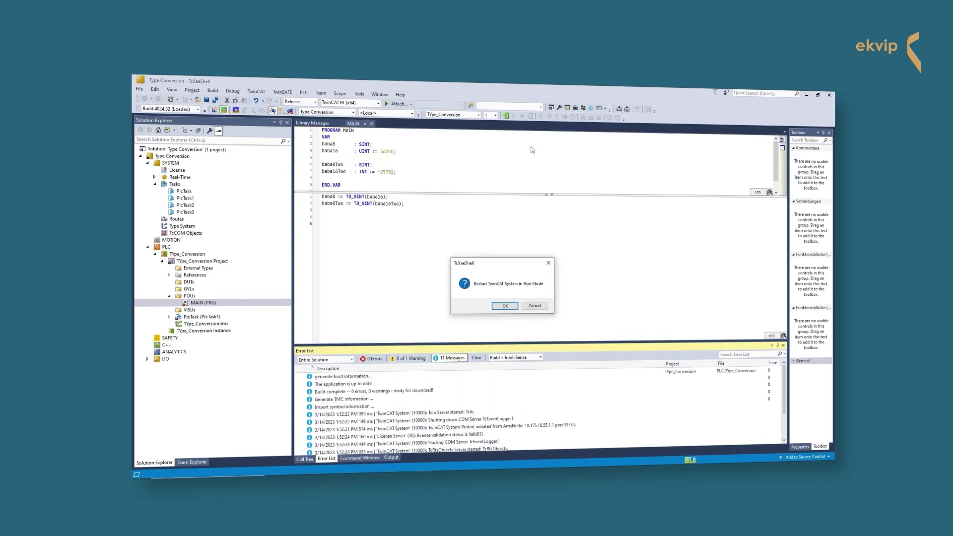
left_click(505, 305)
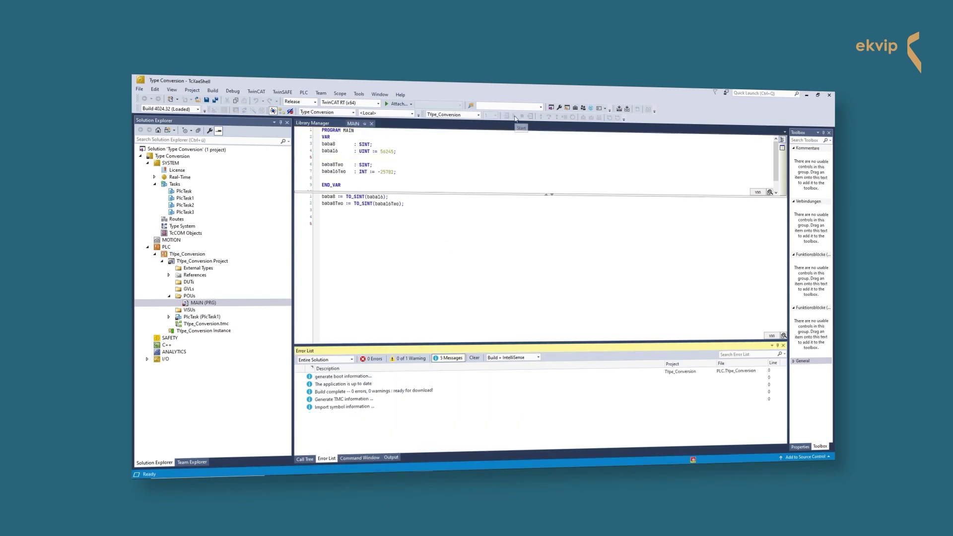
left_click(505, 116)
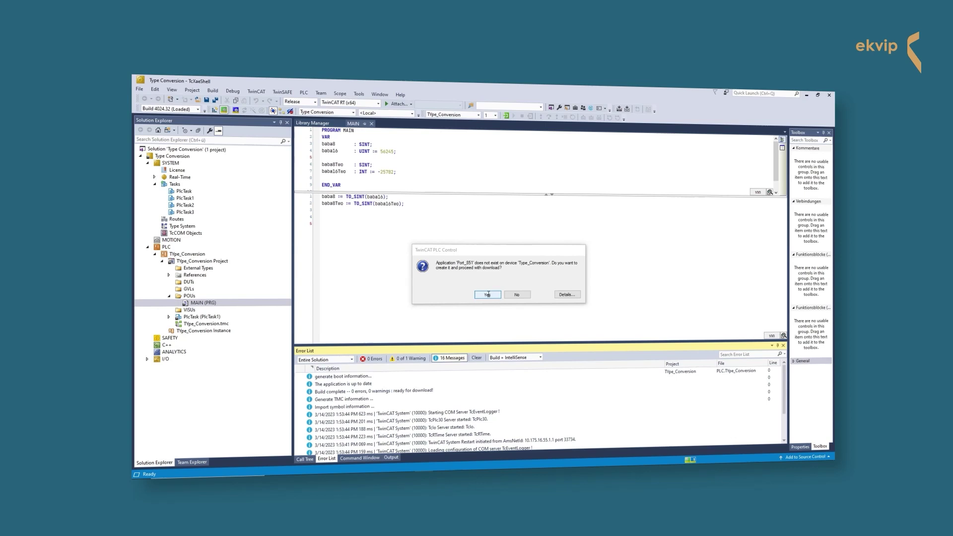
left_click(487, 294)
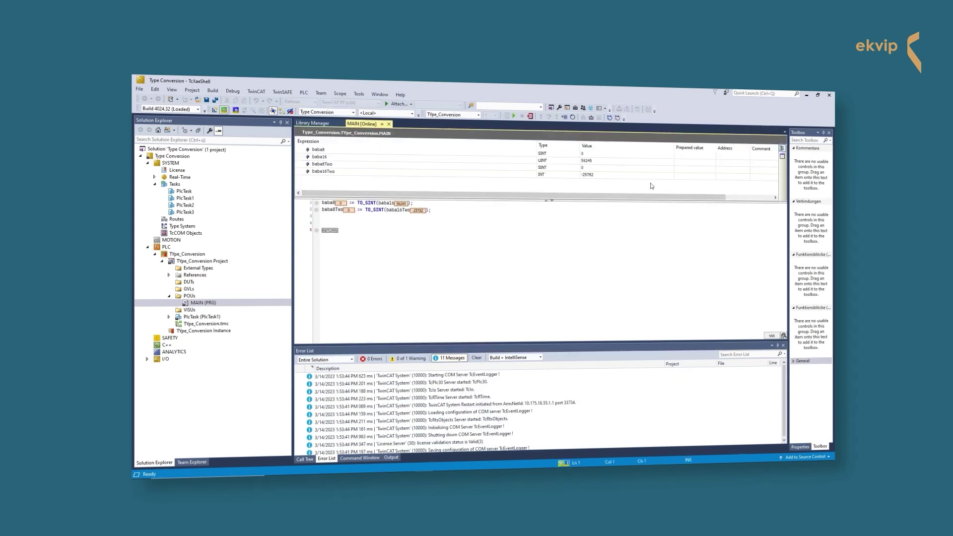
Step: Start the PLC (baba8 -75, baba8Two 74) and set watch Display Mode to Binary
left_click(513, 116)
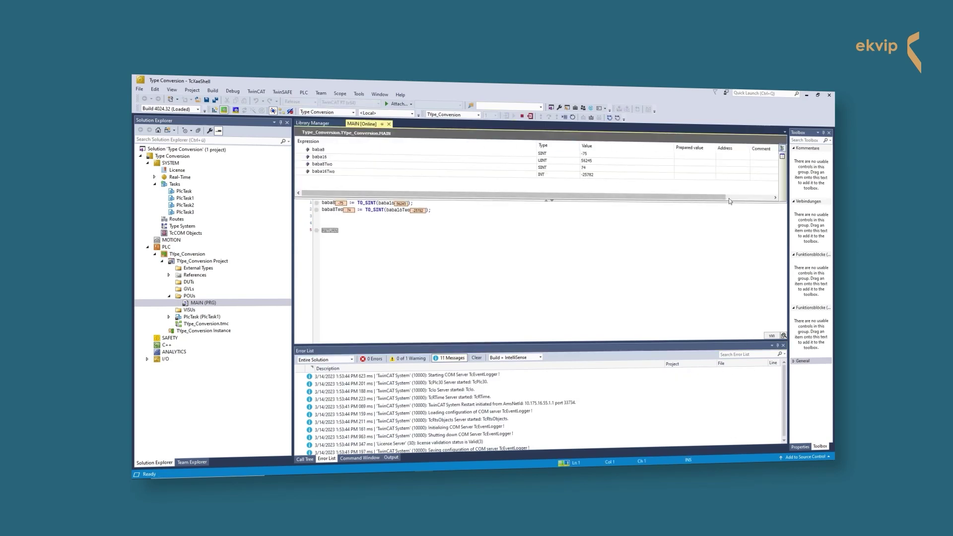
right_click(627, 159)
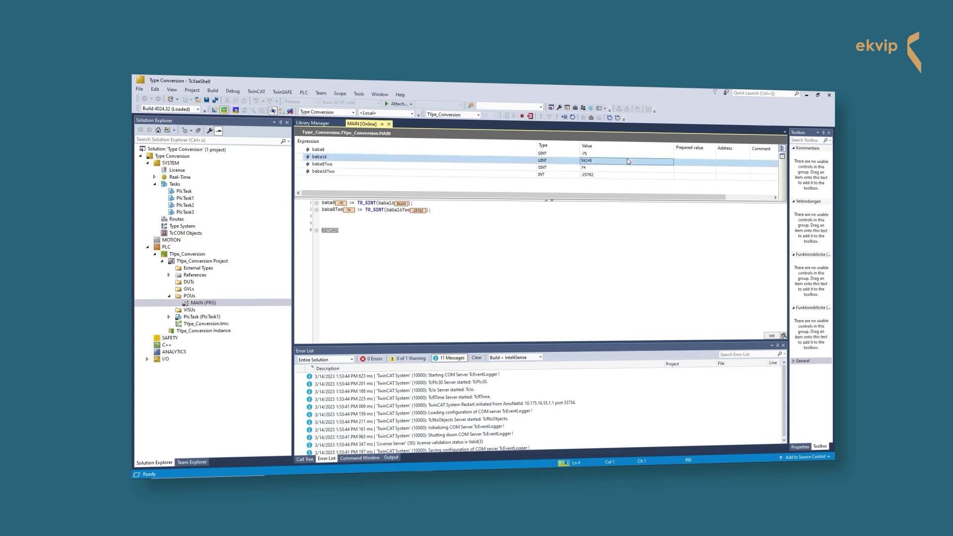
left_click(733, 251)
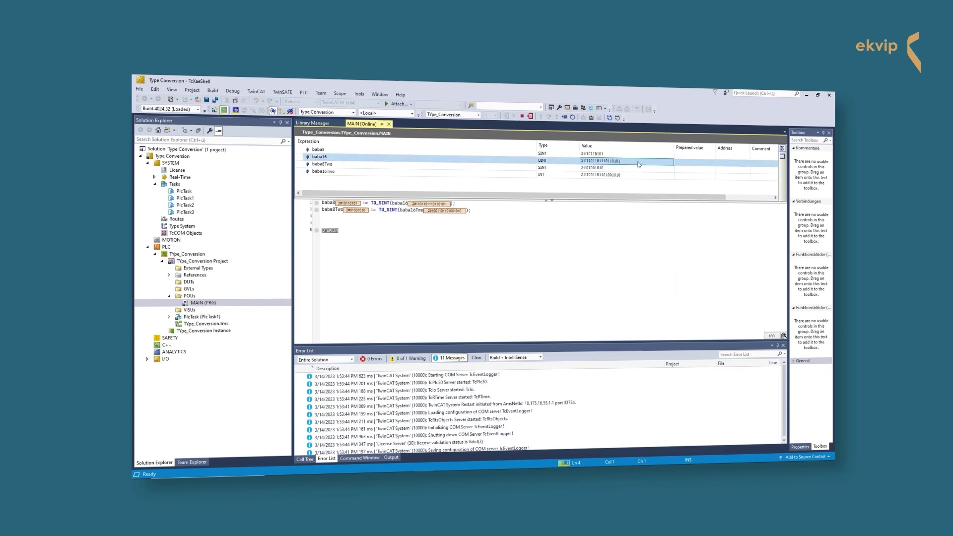